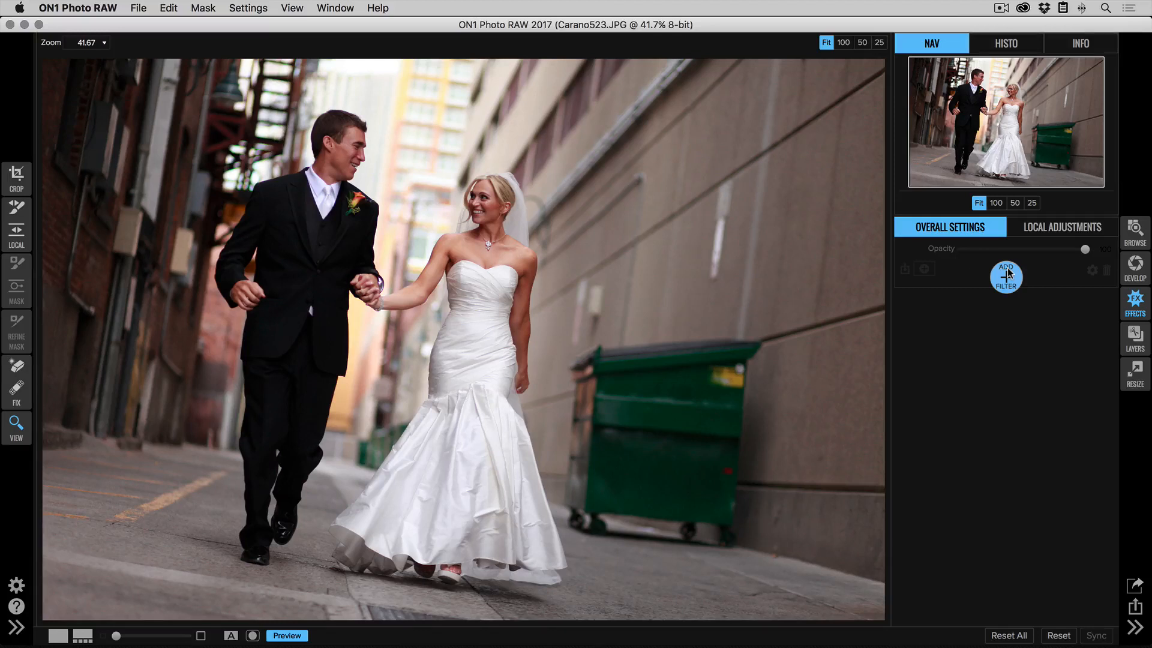
# Step: Add a Lens Blur filter with amount 20, brightness -20 and contrast -22
pyautogui.click(1008, 273)
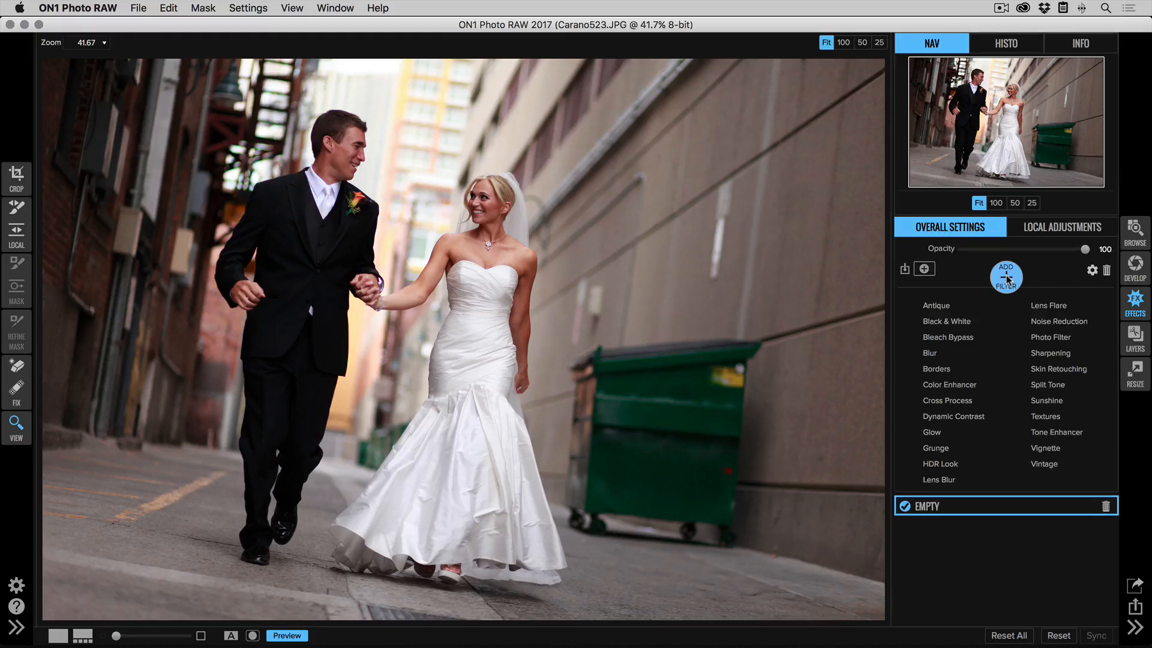
pyautogui.click(950, 481)
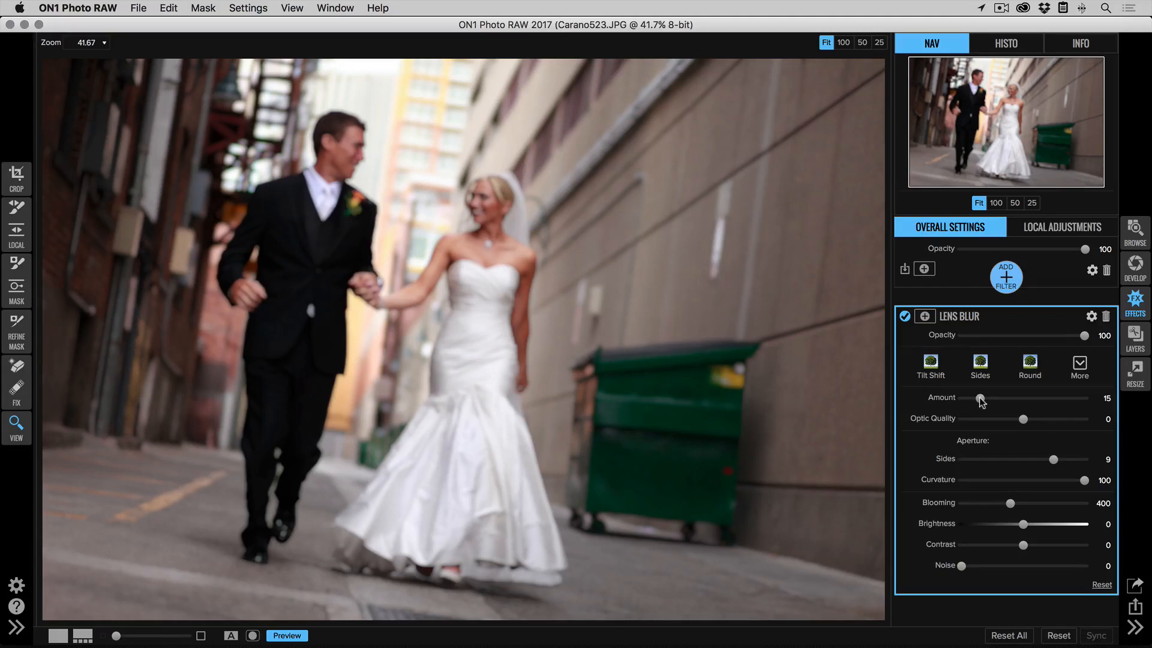
pyautogui.moveTo(980, 399); pyautogui.dragTo(986, 398)
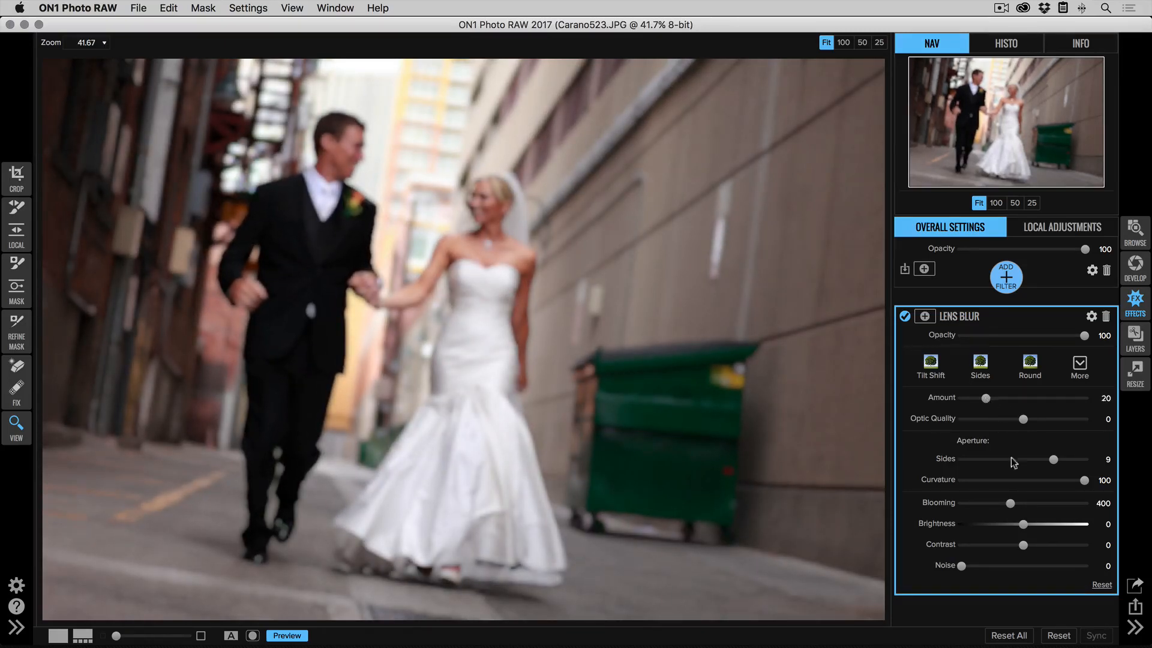
pyautogui.moveTo(1023, 524); pyautogui.dragTo(998, 524)
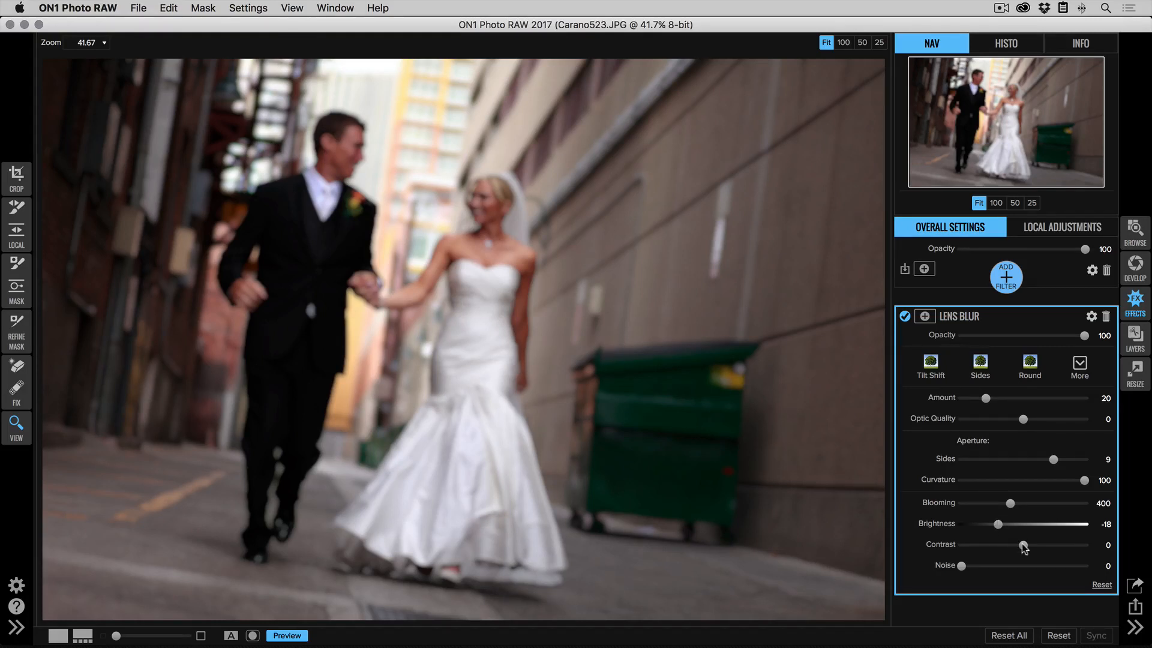
pyautogui.moveTo(1023, 545); pyautogui.dragTo(995, 546)
# Step: Place a Reflected Gradient mask on Lens Blur between the couple and rotate it until its bands run nearly vertical
pyautogui.click(16, 289)
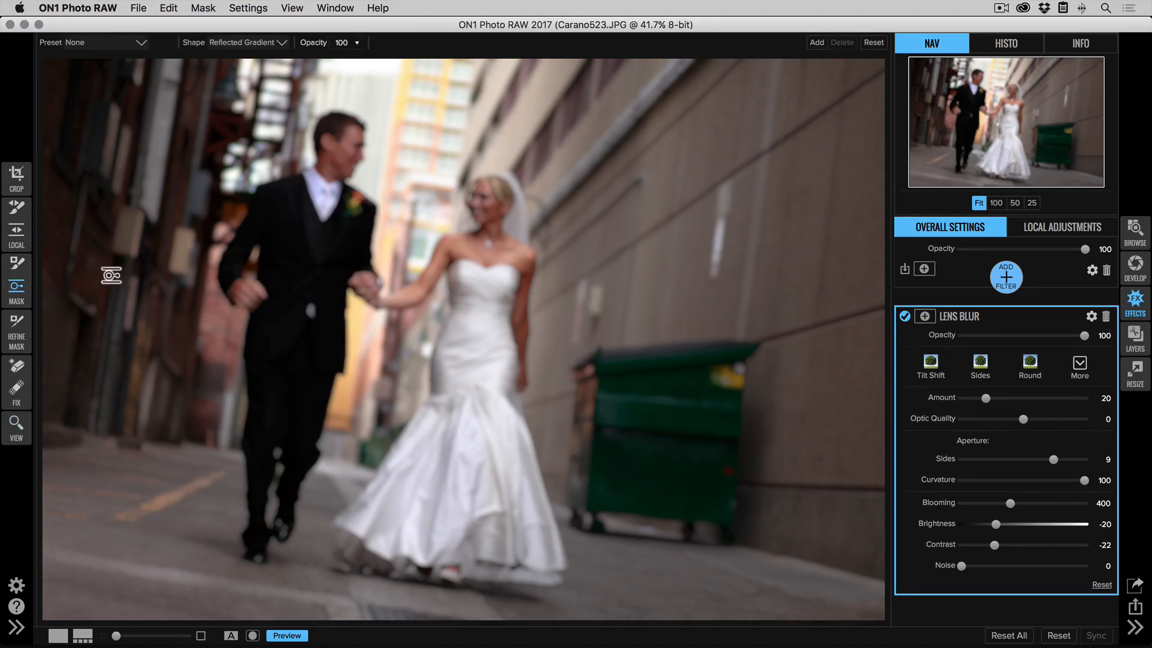
pyautogui.click(240, 47)
pyautogui.click(237, 97)
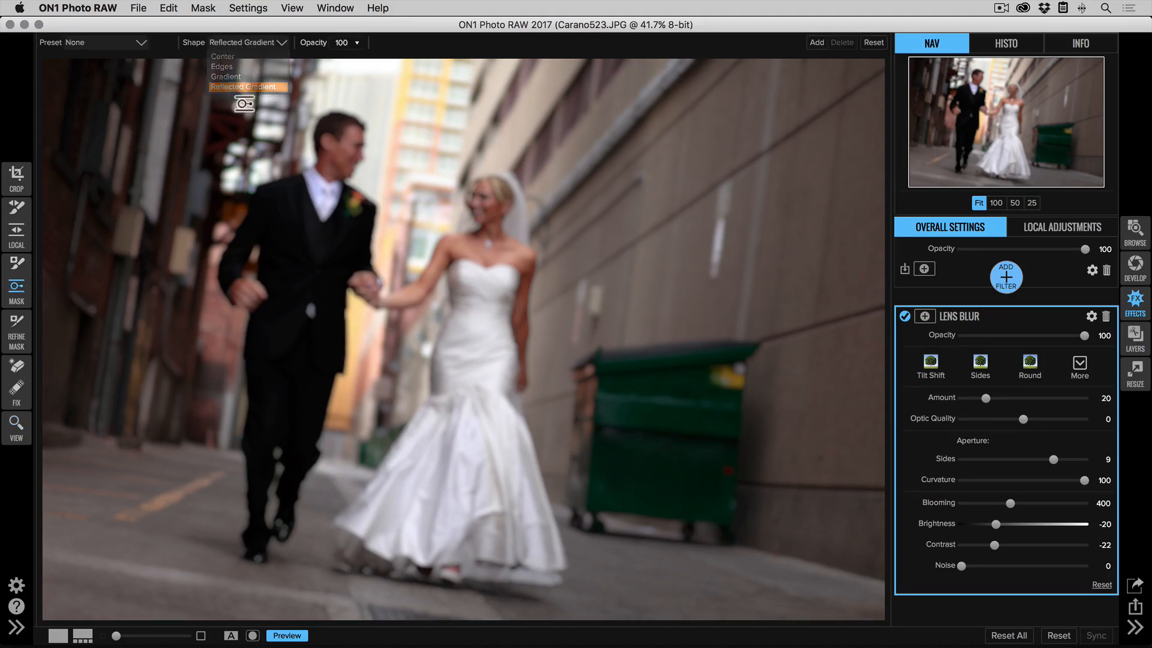
pyautogui.click(397, 309)
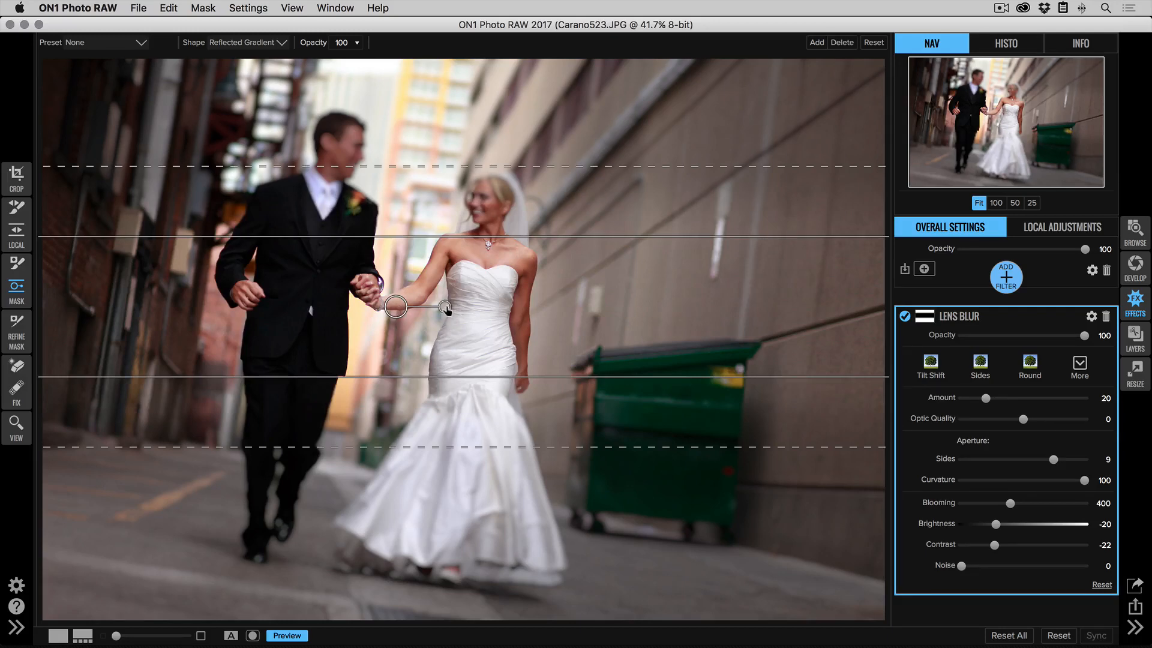
pyautogui.moveTo(445, 307); pyautogui.dragTo(389, 394)
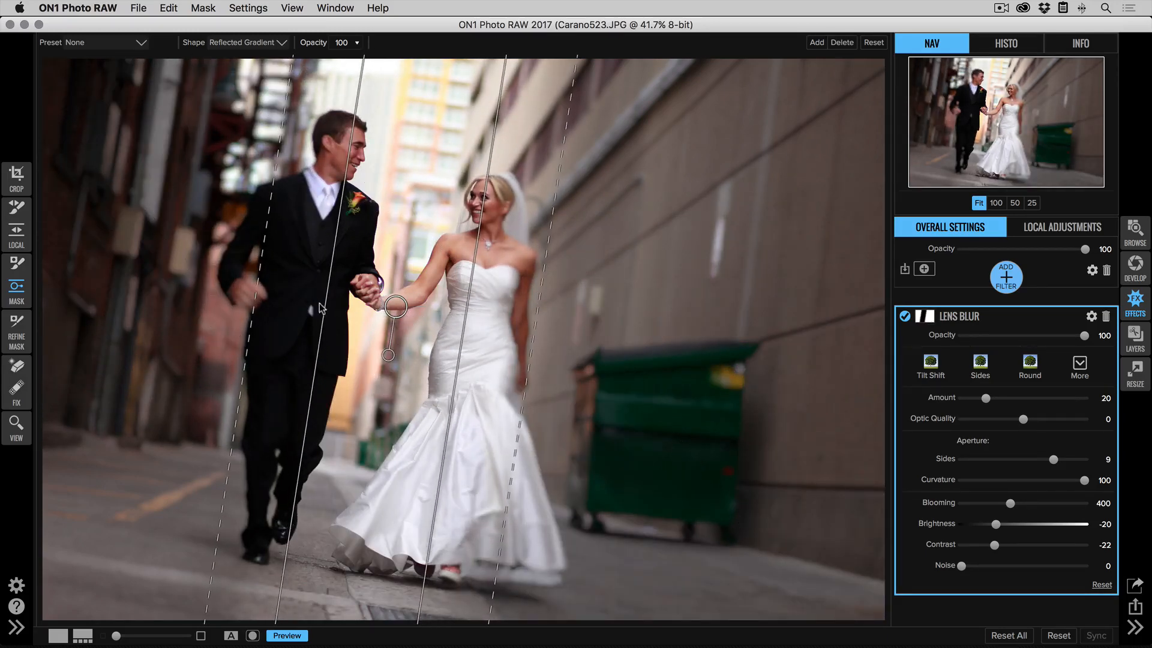
# Step: Widen the mask's sharp zone to cover both groom and bride, with a softer feather beside the bride and a tighter one beside the groom
pyautogui.moveTo(330, 310); pyautogui.dragTo(215, 307)
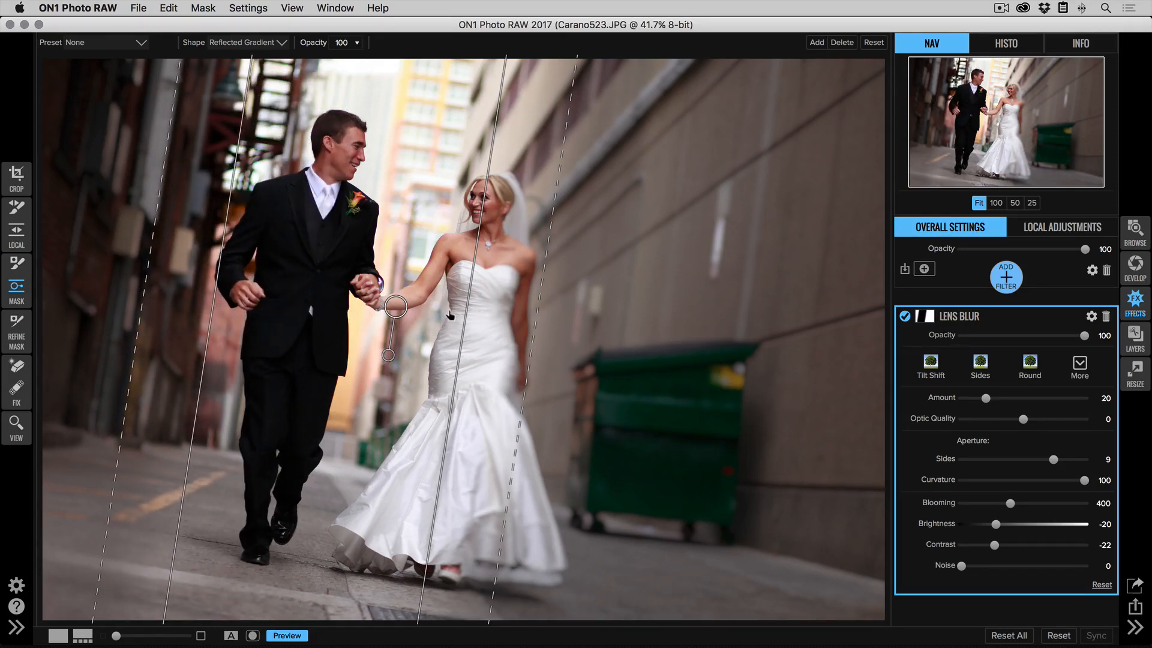
pyautogui.moveTo(481, 319); pyautogui.dragTo(554, 325)
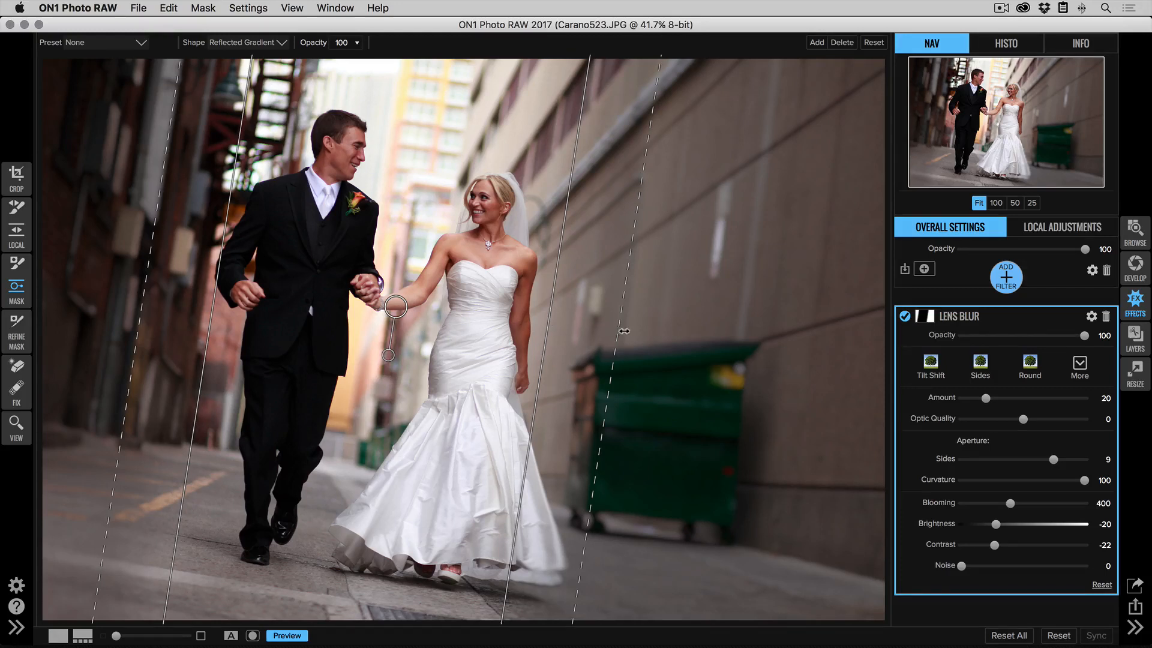
pyautogui.moveTo(626, 331); pyautogui.dragTo(650, 353)
pyautogui.moveTo(145, 306); pyautogui.dragTo(182, 306)
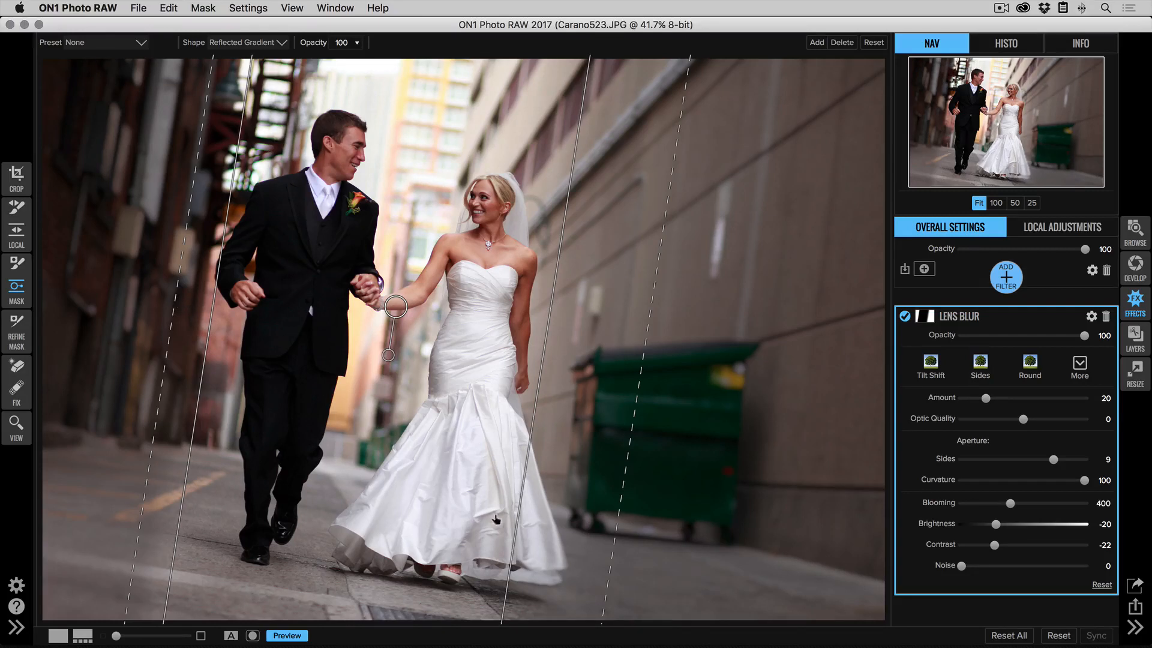
# Step: Compare the photo with Lens Blur off and on, and copy the filter's mask
pyautogui.click(18, 262)
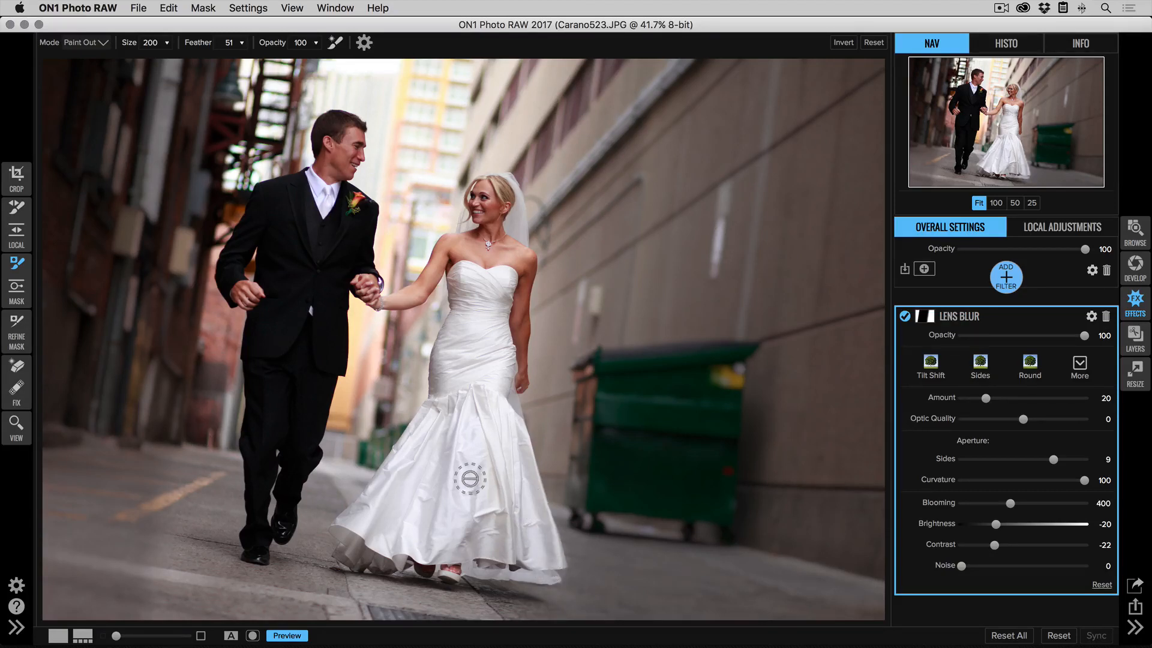
pyautogui.click(904, 316)
pyautogui.click(905, 316)
pyautogui.click(930, 317)
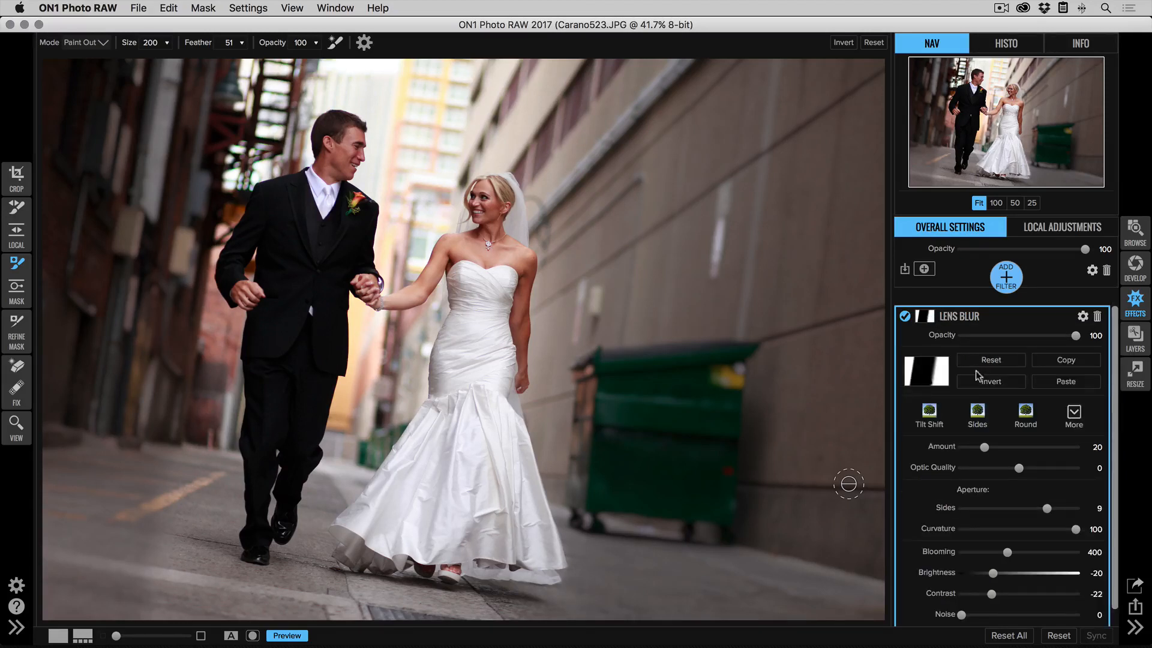
pyautogui.click(1058, 358)
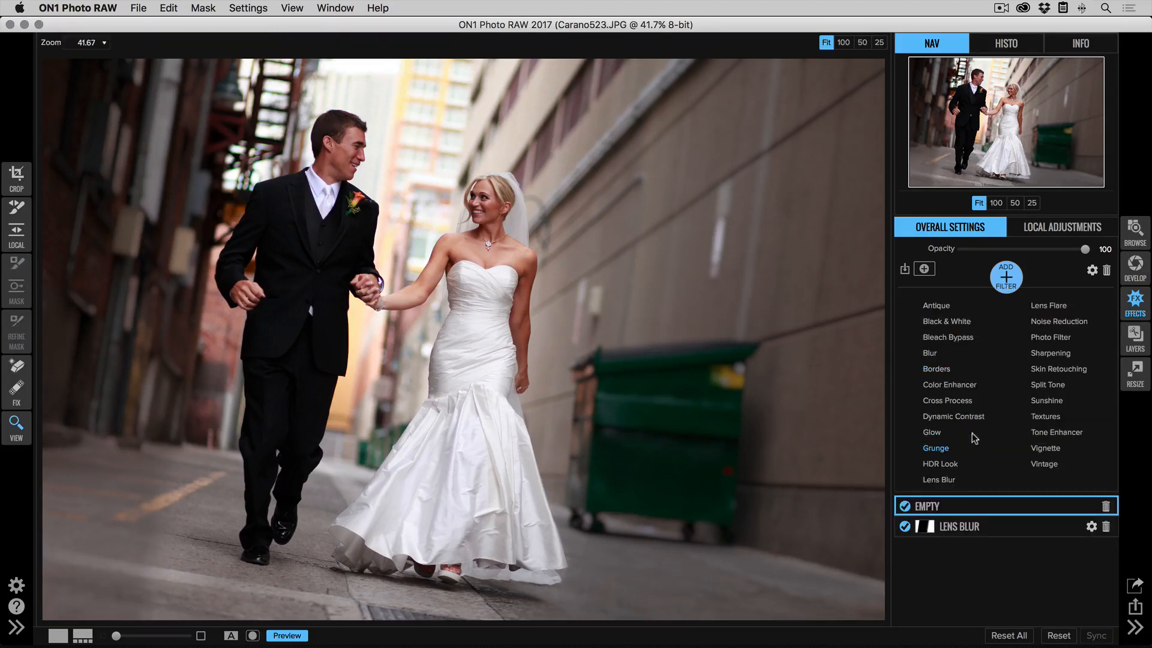
# Step: Add a Color Enhancer filter with temperature -28 and overall saturation -14
pyautogui.click(947, 385)
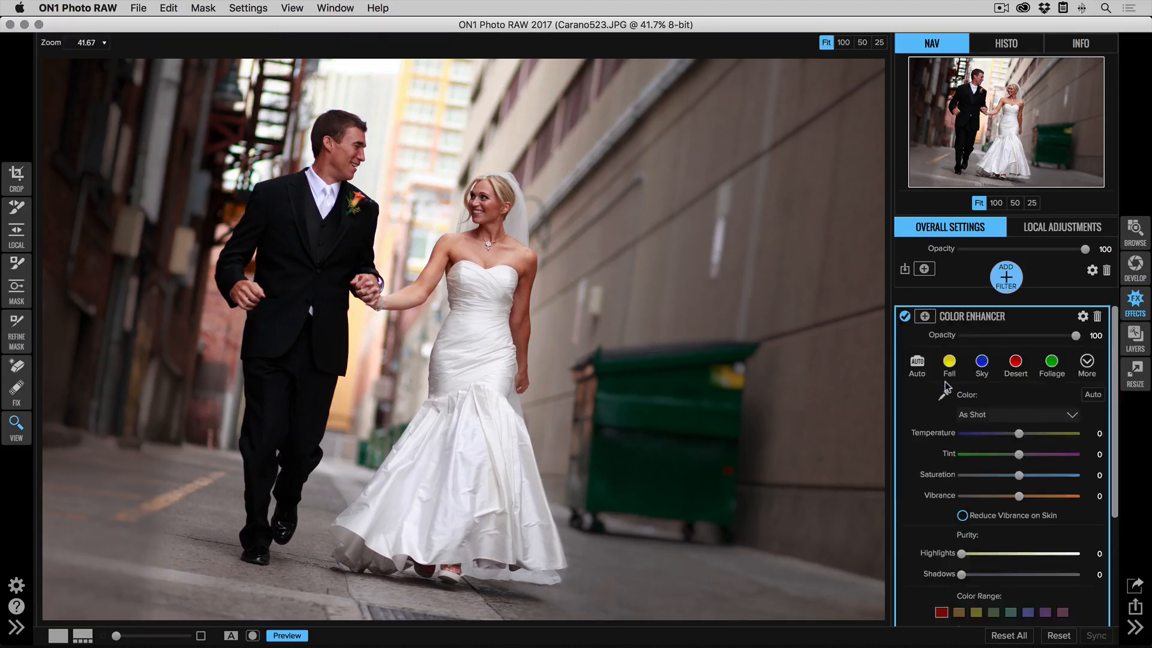
pyautogui.scroll(-3, 926, 435)
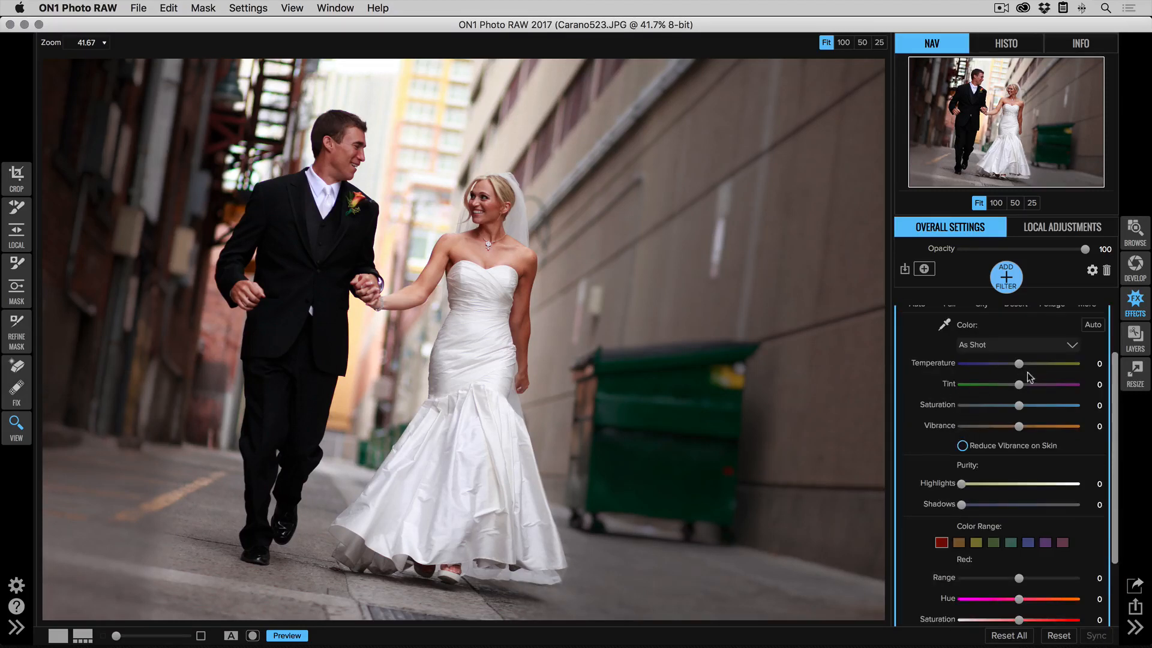
pyautogui.moveTo(1019, 363); pyautogui.dragTo(996, 366)
pyautogui.moveTo(1018, 405); pyautogui.dragTo(1001, 405)
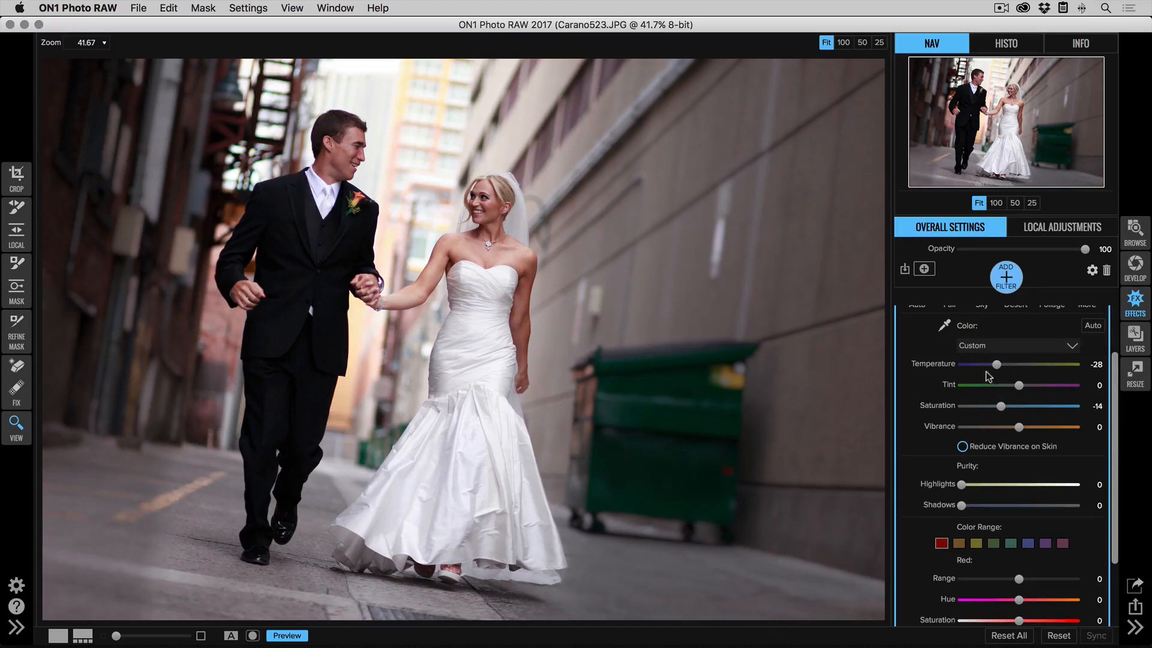
# Step: Reduce the saturation of the green color range in Color Enhancer to mute the dumpster
pyautogui.scroll(-3, 970, 390)
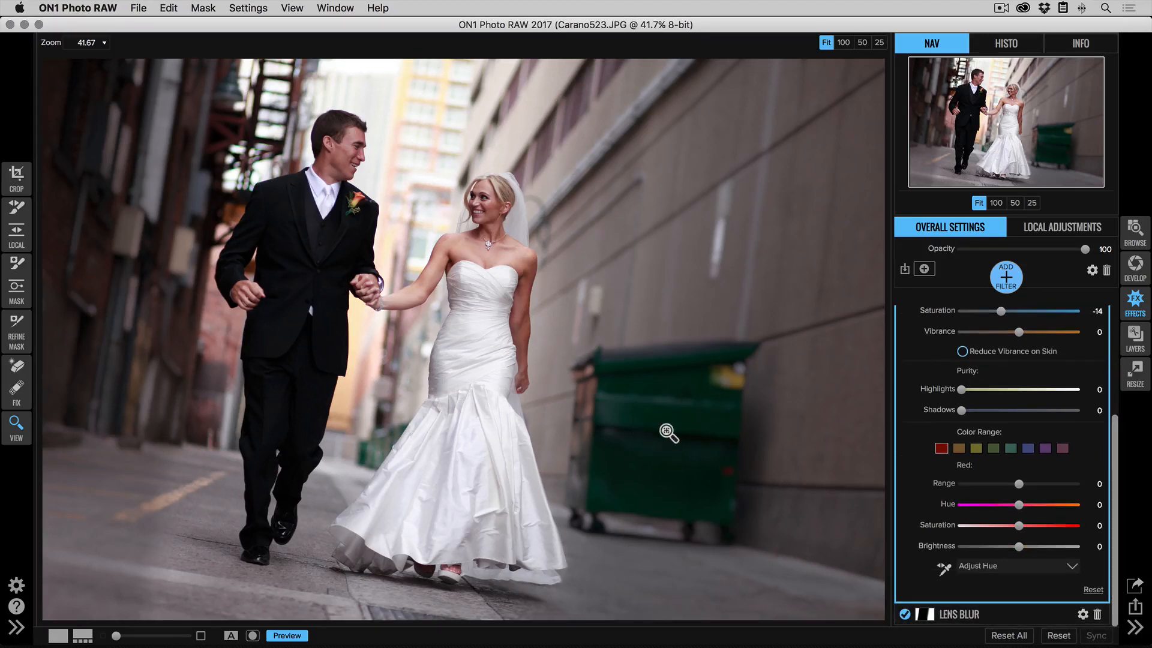
pyautogui.click(994, 449)
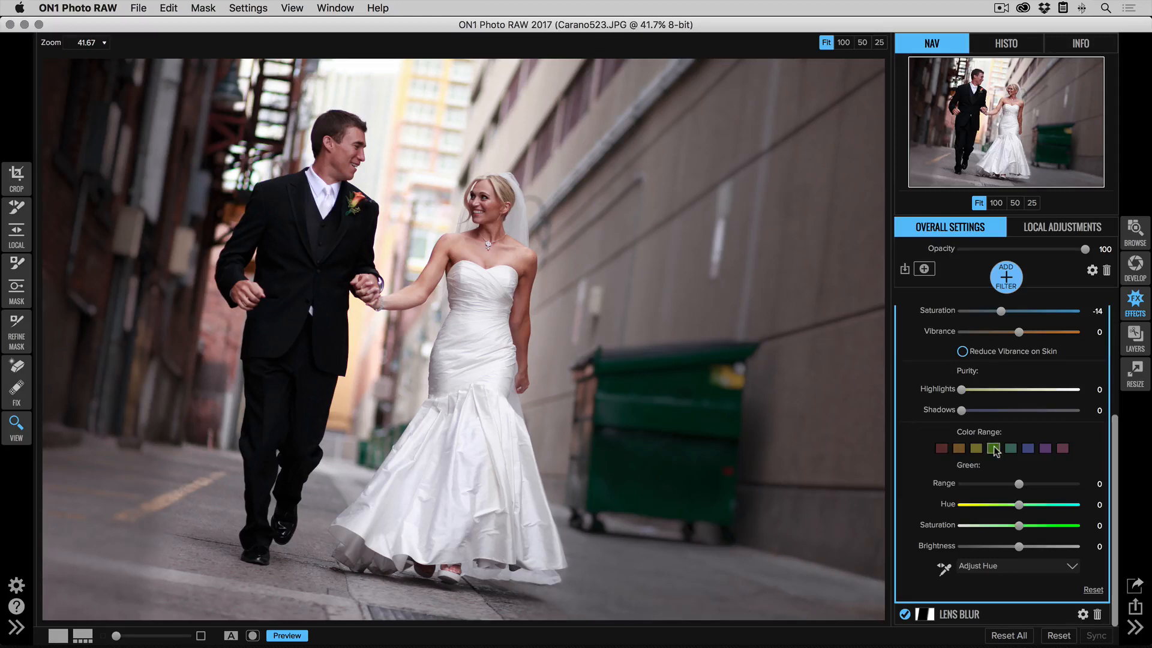
pyautogui.moveTo(1019, 526); pyautogui.dragTo(980, 526)
# Step: Paste the copied mask onto Color Enhancer and compare the photo with that filter off and on
pyautogui.scroll(5, 985, 516)
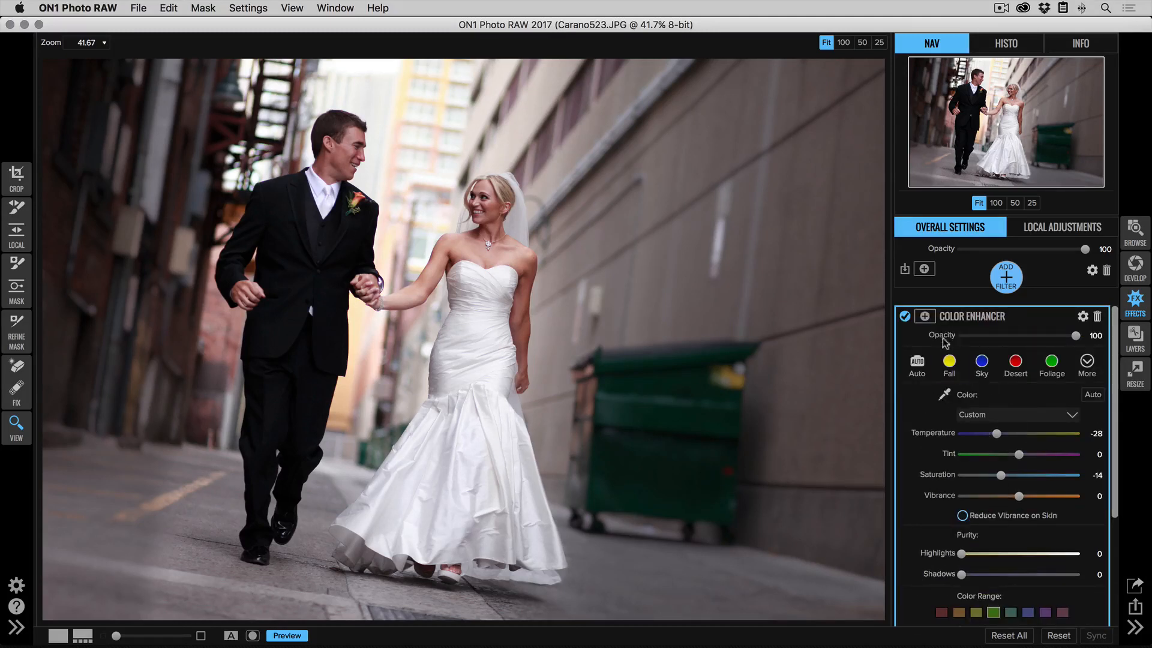
pyautogui.click(929, 316)
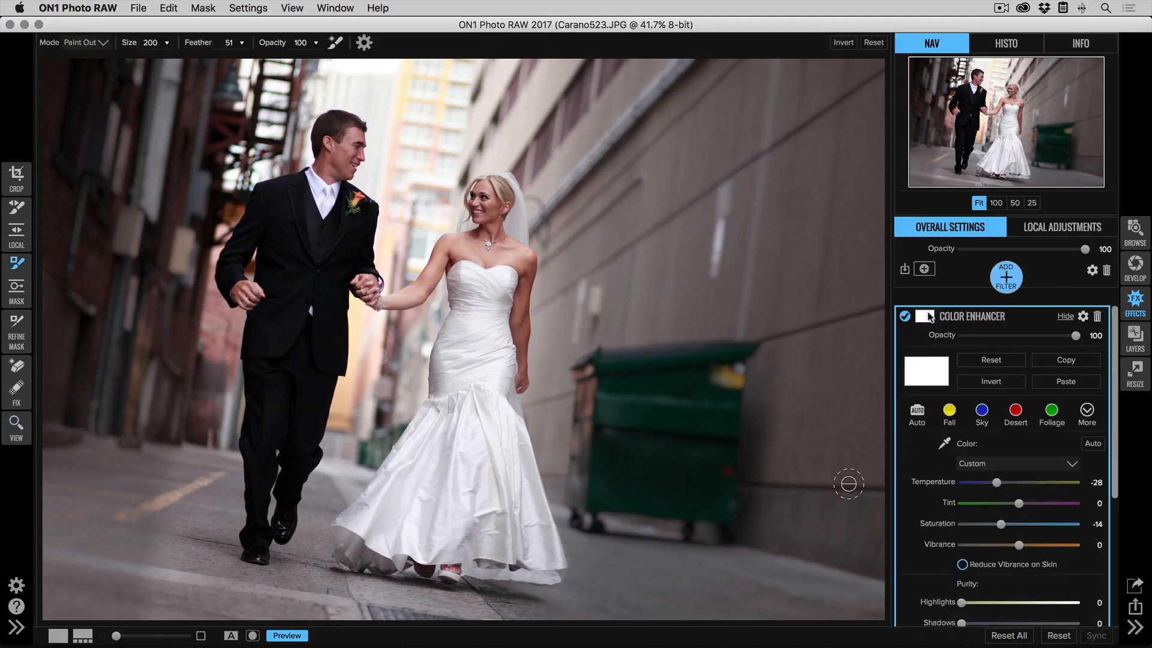
pyautogui.click(1070, 381)
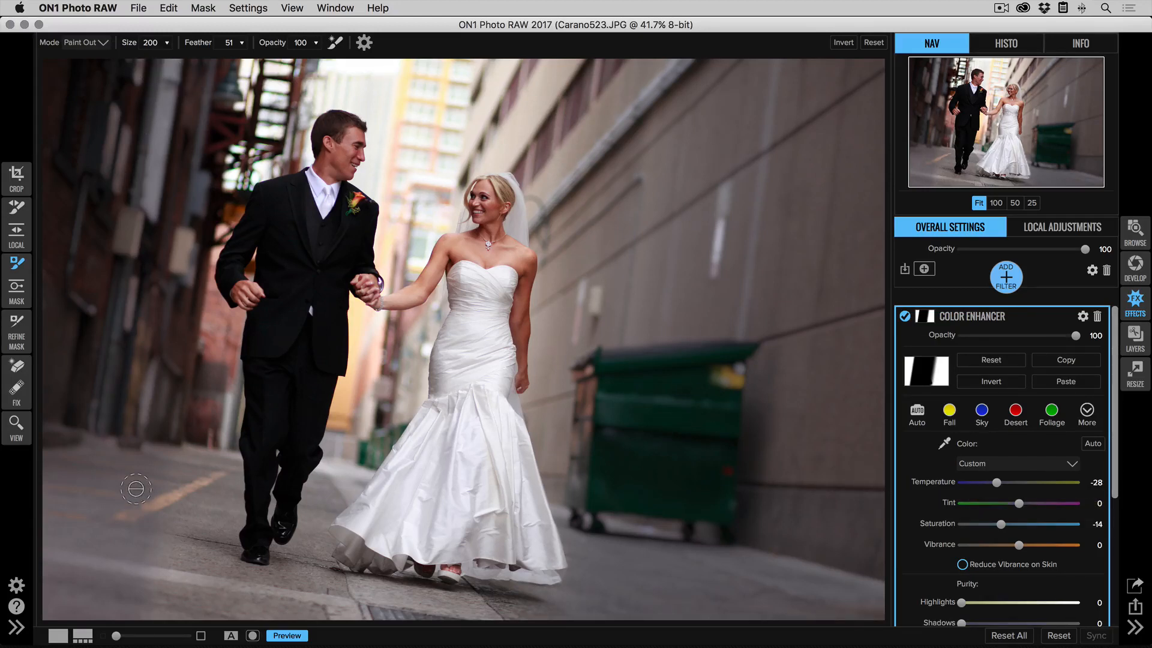
pyautogui.click(905, 316)
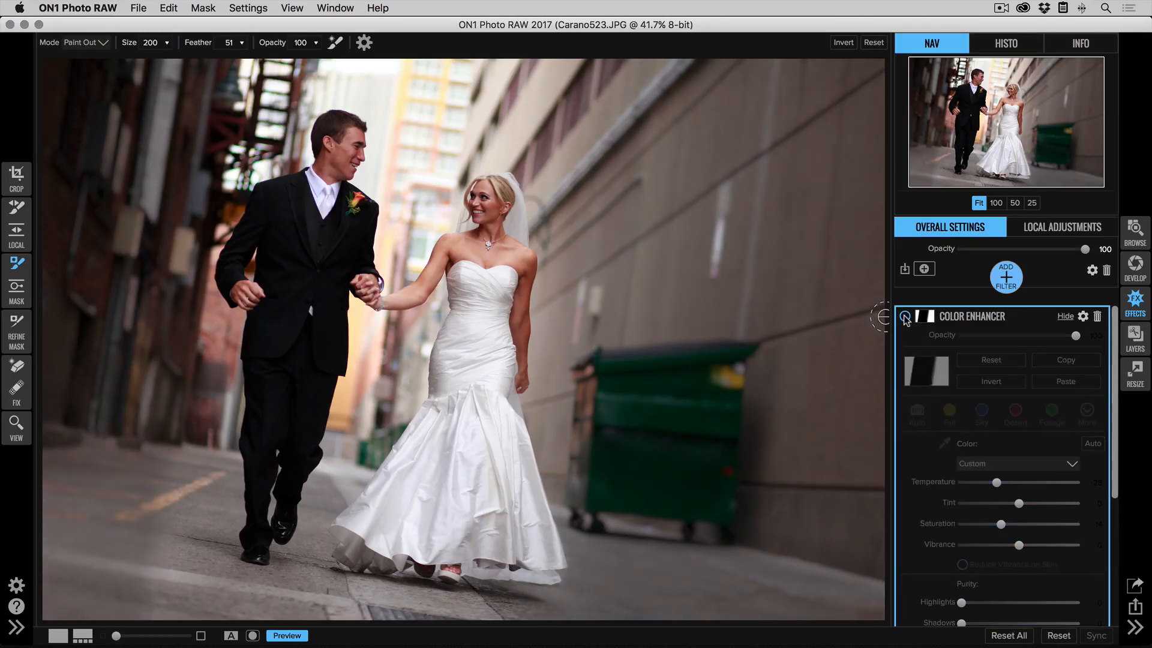
pyautogui.click(905, 316)
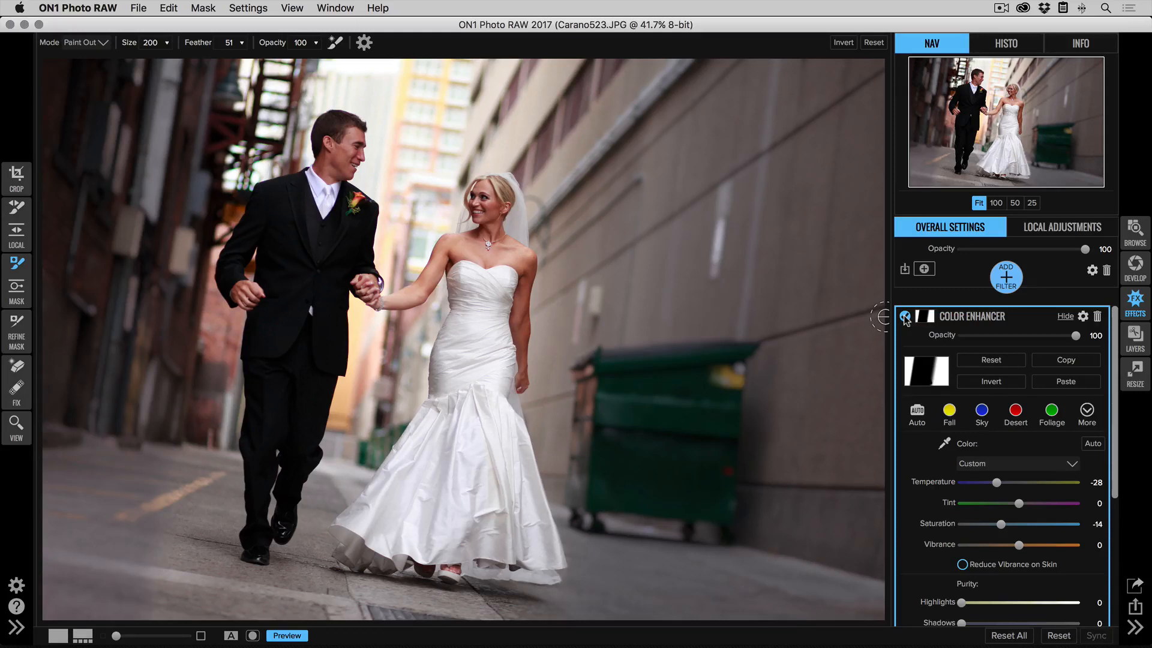
# Step: Add a Dynamic Contrast filter using the Natural preset
pyautogui.click(1013, 279)
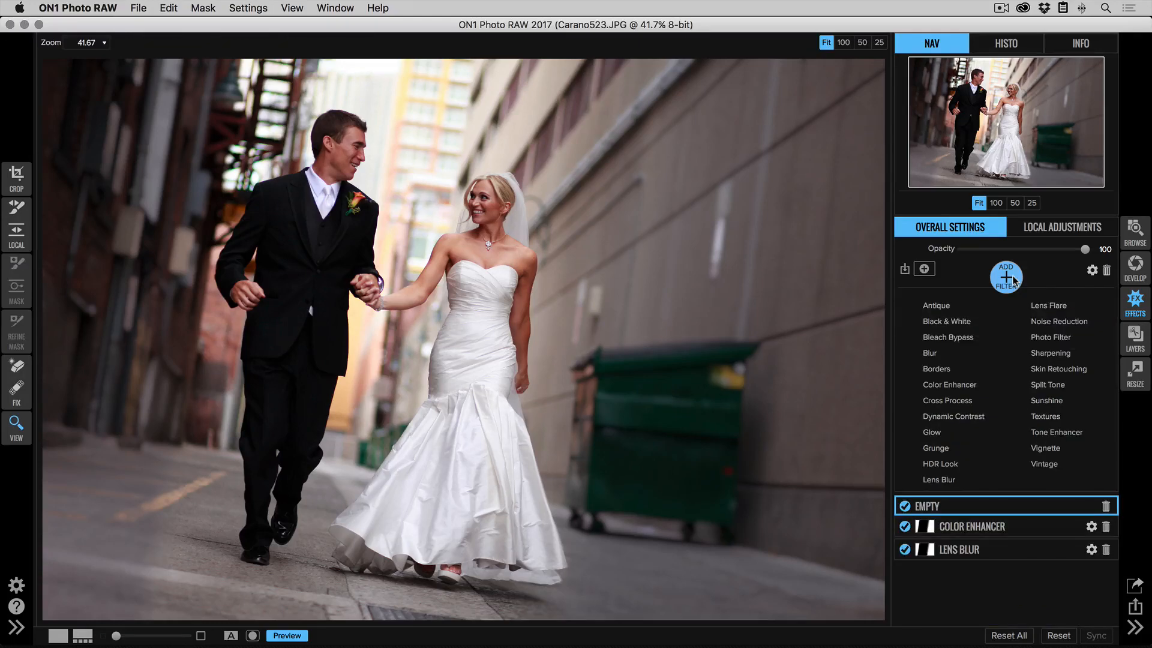
pyautogui.click(964, 415)
pyautogui.click(931, 368)
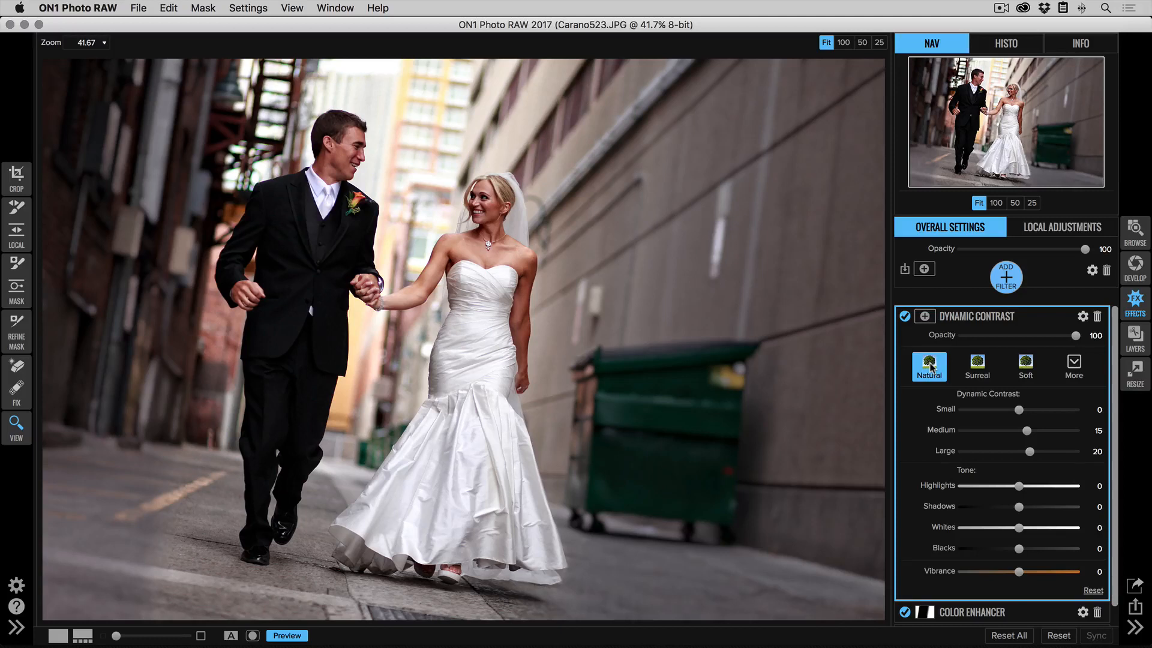
# Step: Paste the copied mask onto Dynamic Contrast inverted so it targets the couple, and set the filter's vibrance to 14
pyautogui.click(926, 317)
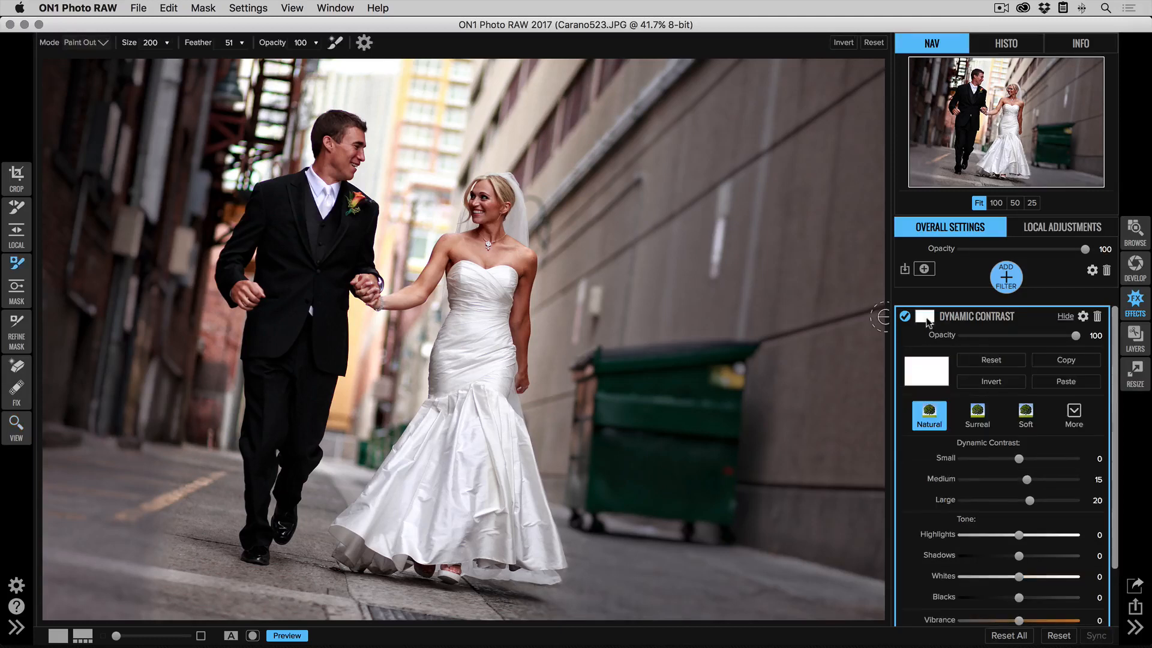
pyautogui.click(1057, 380)
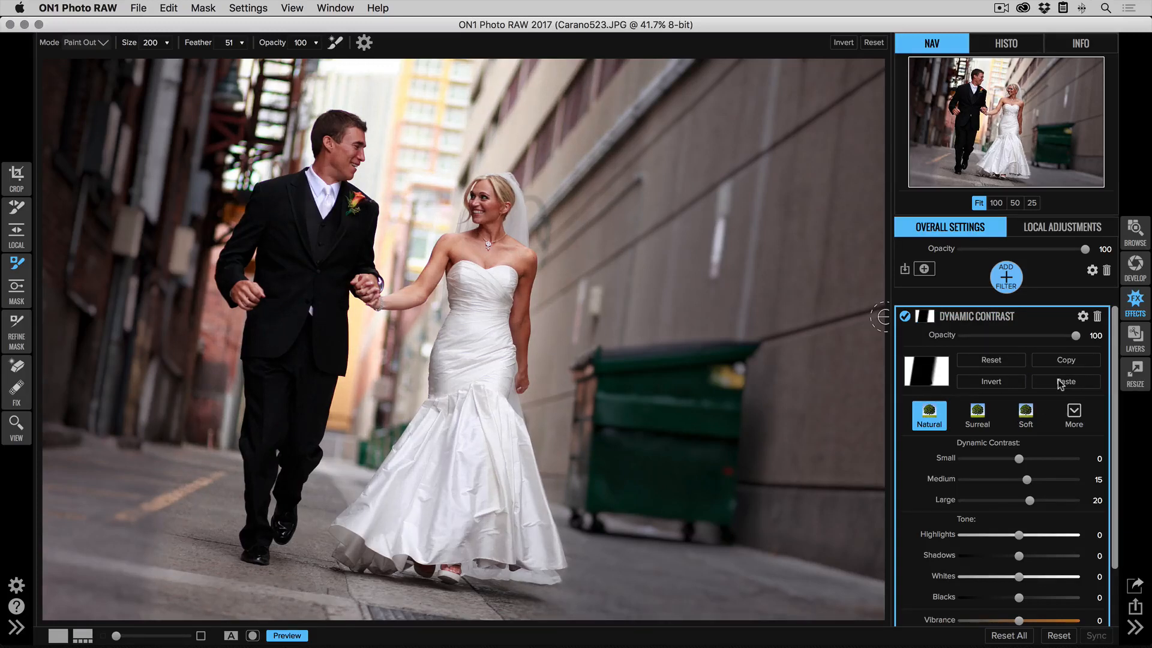
pyautogui.click(998, 381)
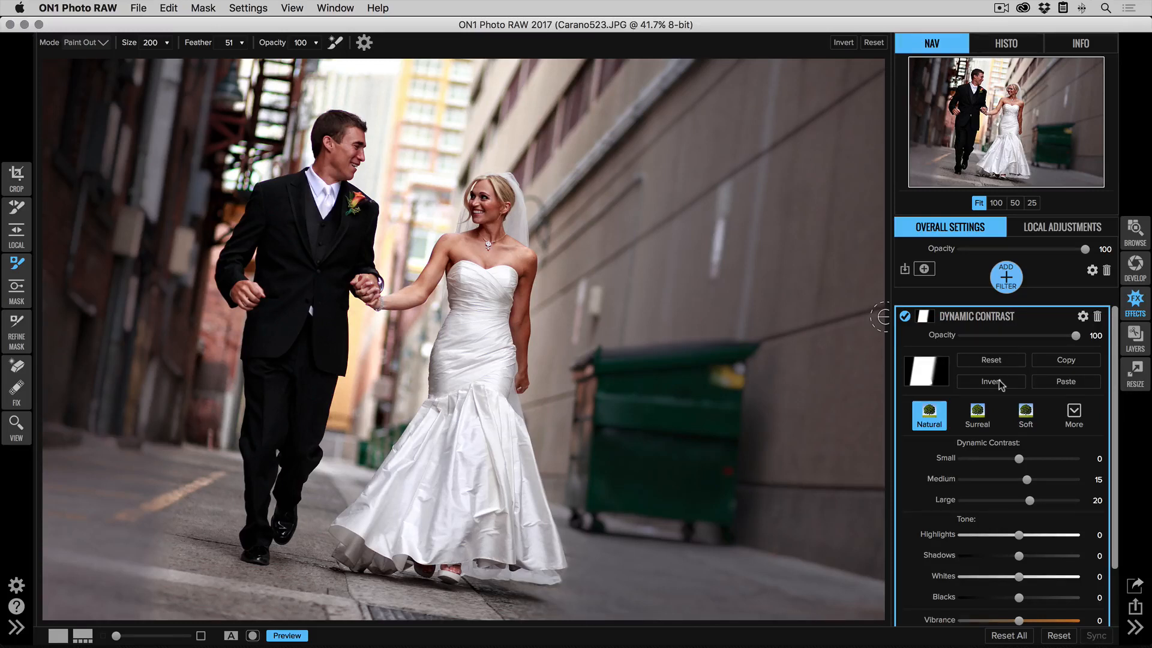
pyautogui.scroll(-2, 930, 484)
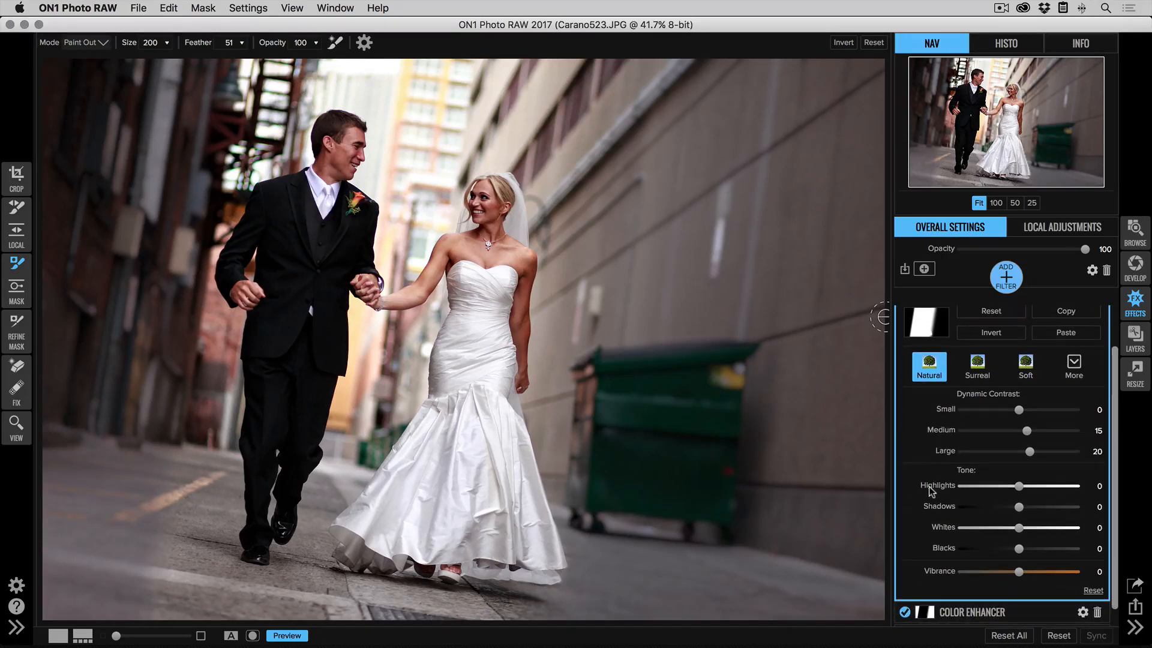
pyautogui.moveTo(1019, 571); pyautogui.dragTo(1026, 573)
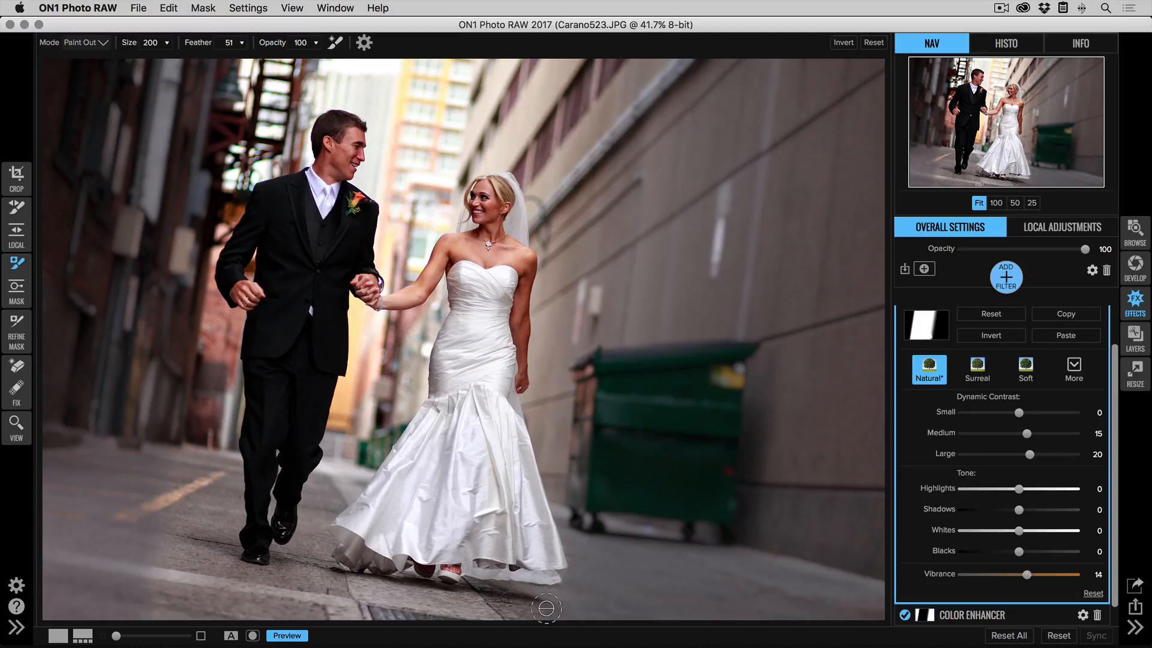
# Step: Compare the original photo with the fully edited version by switching the preview off and on
pyautogui.click(287, 635)
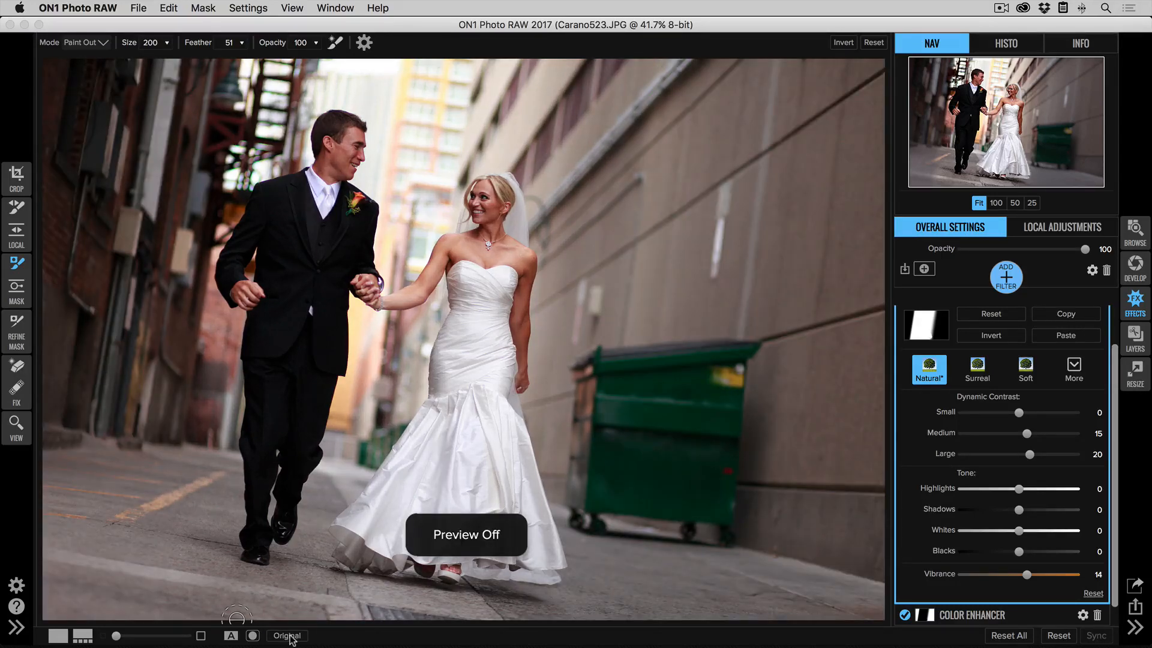
pyautogui.click(288, 636)
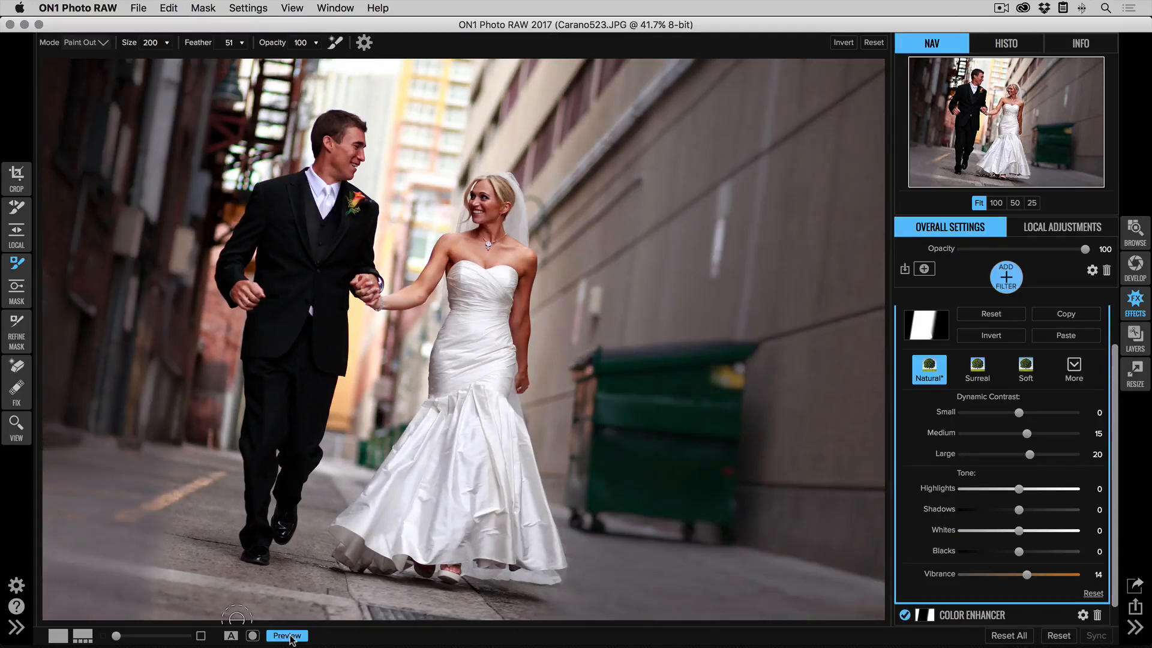
pyautogui.click(289, 637)
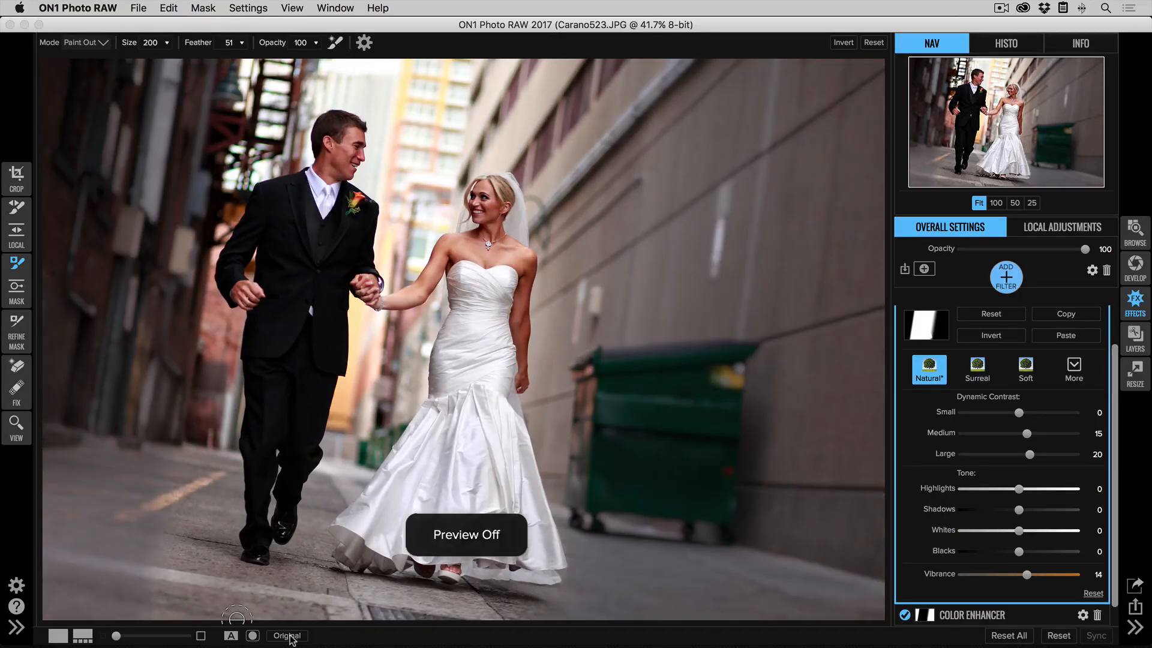
pyautogui.click(289, 637)
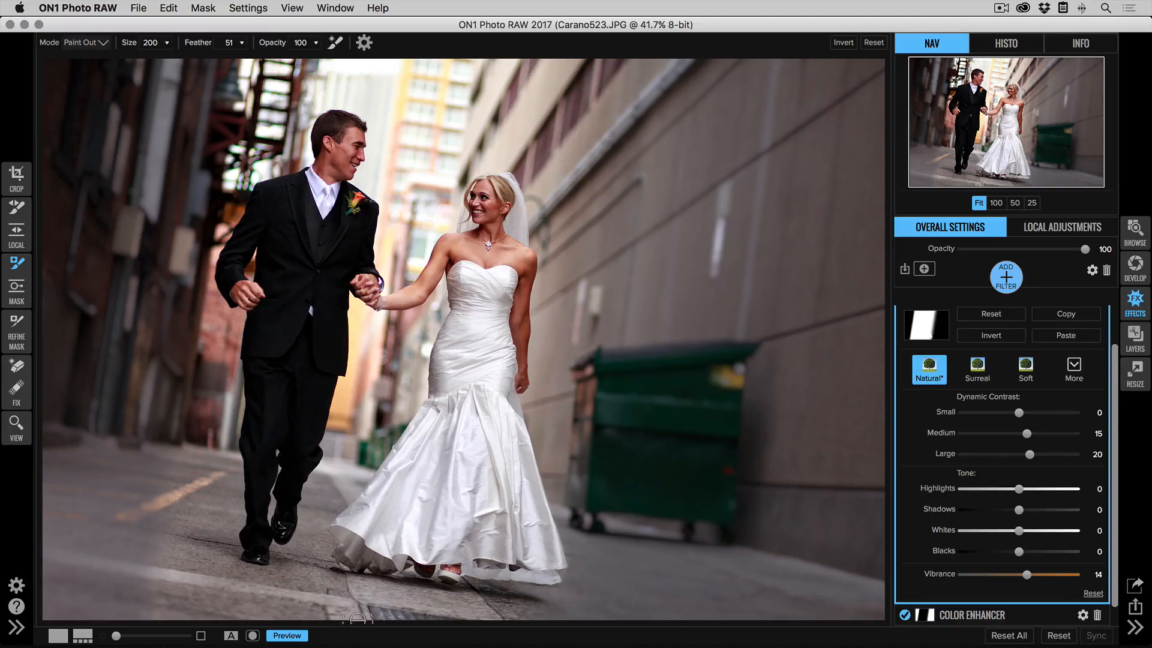
# Step: Add a Vignette filter with the Big Softy preset and set its brightness to -60
pyautogui.click(1006, 278)
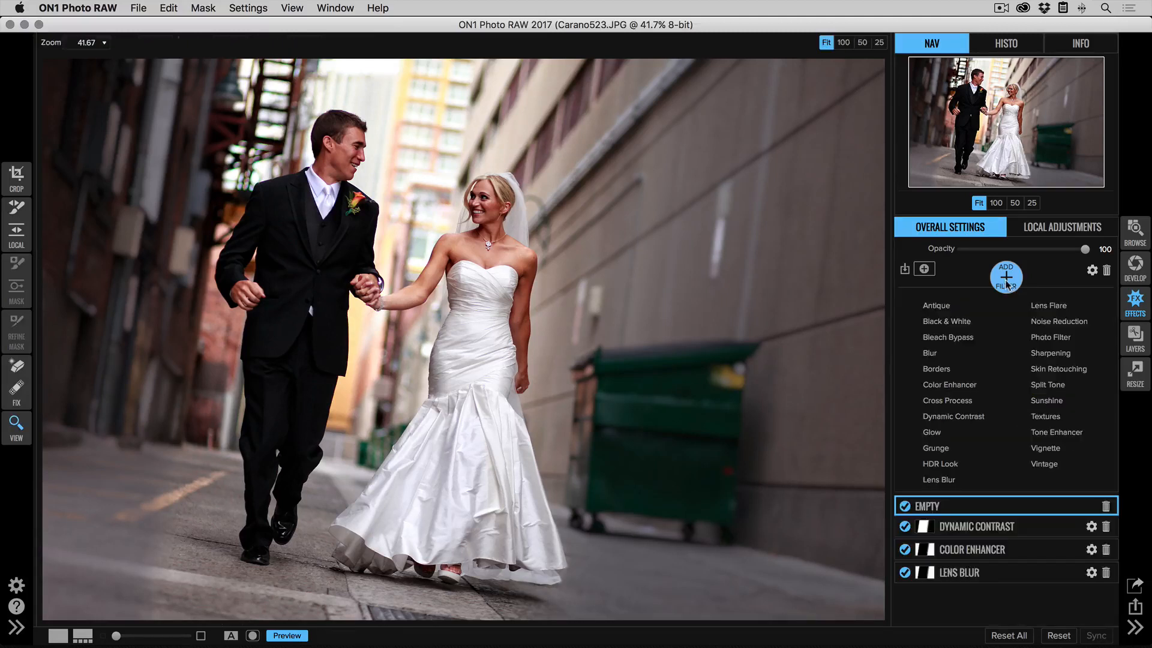
pyautogui.click(1044, 450)
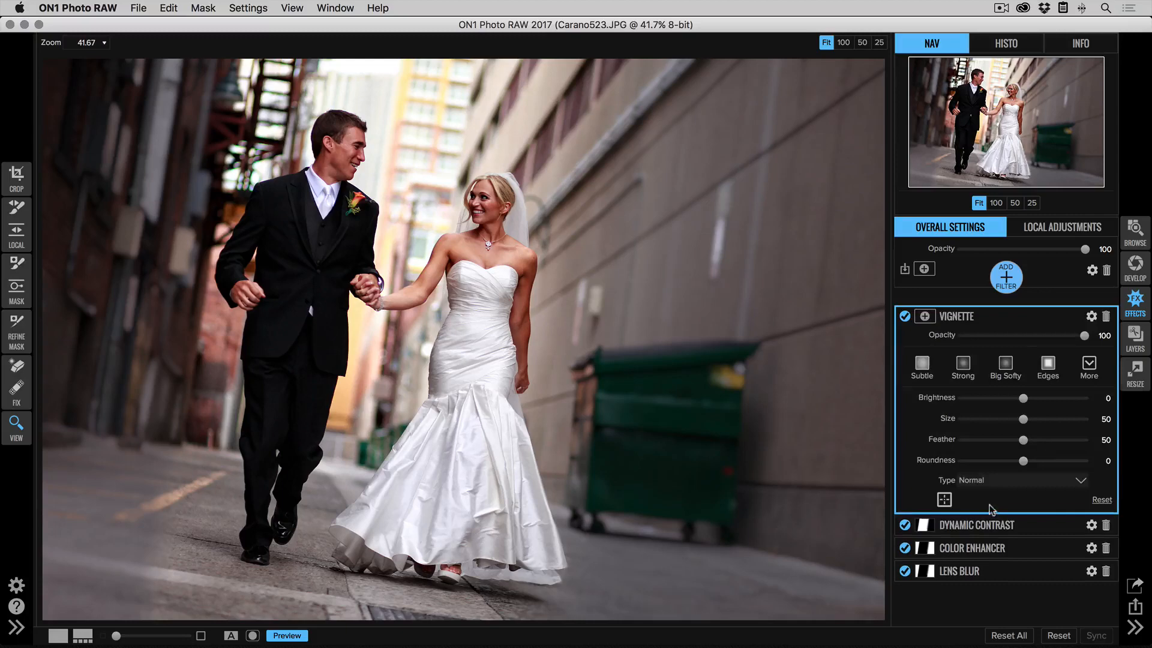
pyautogui.click(1004, 368)
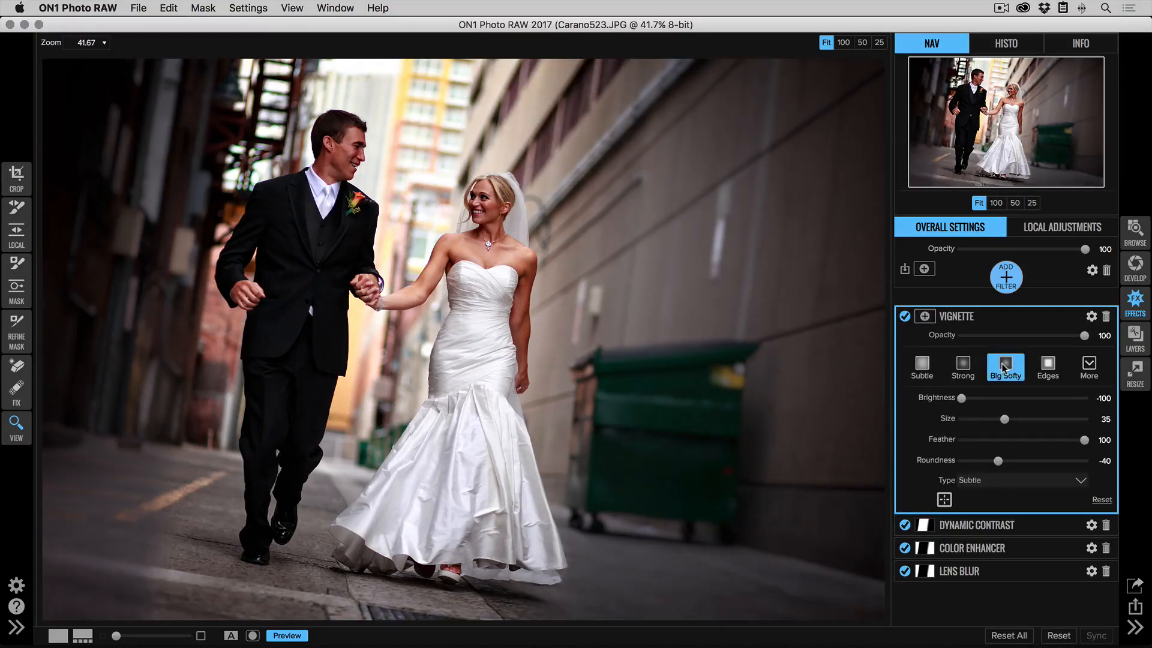
pyautogui.moveTo(961, 398); pyautogui.dragTo(986, 399)
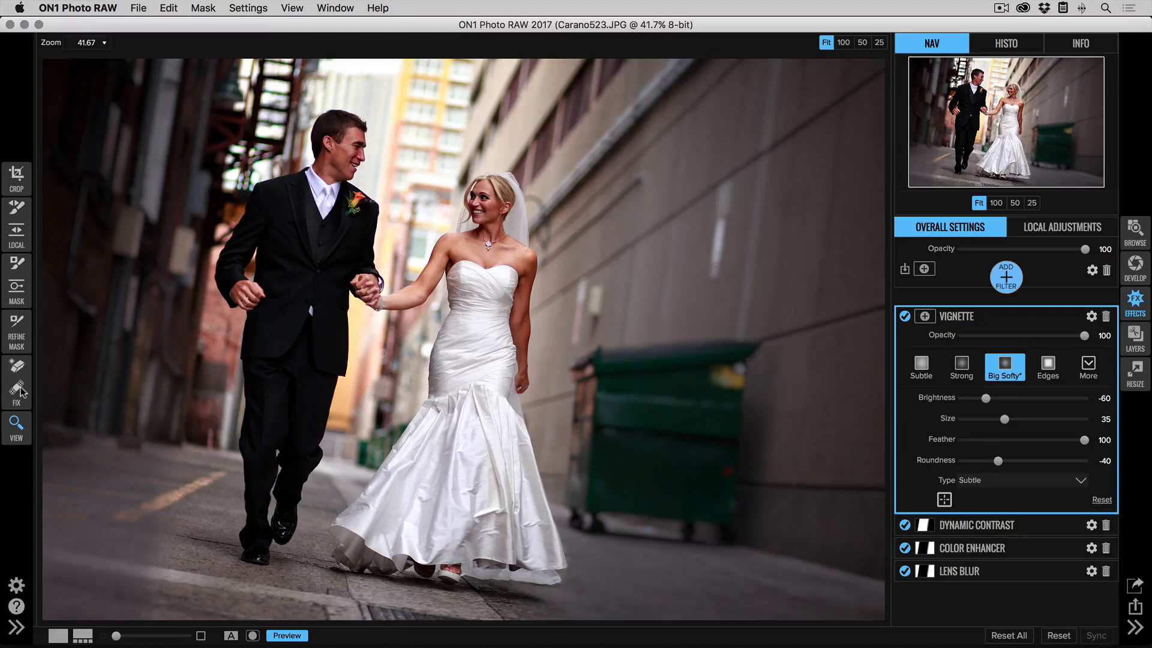
# Step: Activate the Perfect Eraser for fixing details in the photo and enlarge its brush size to 100
pyautogui.click(18, 366)
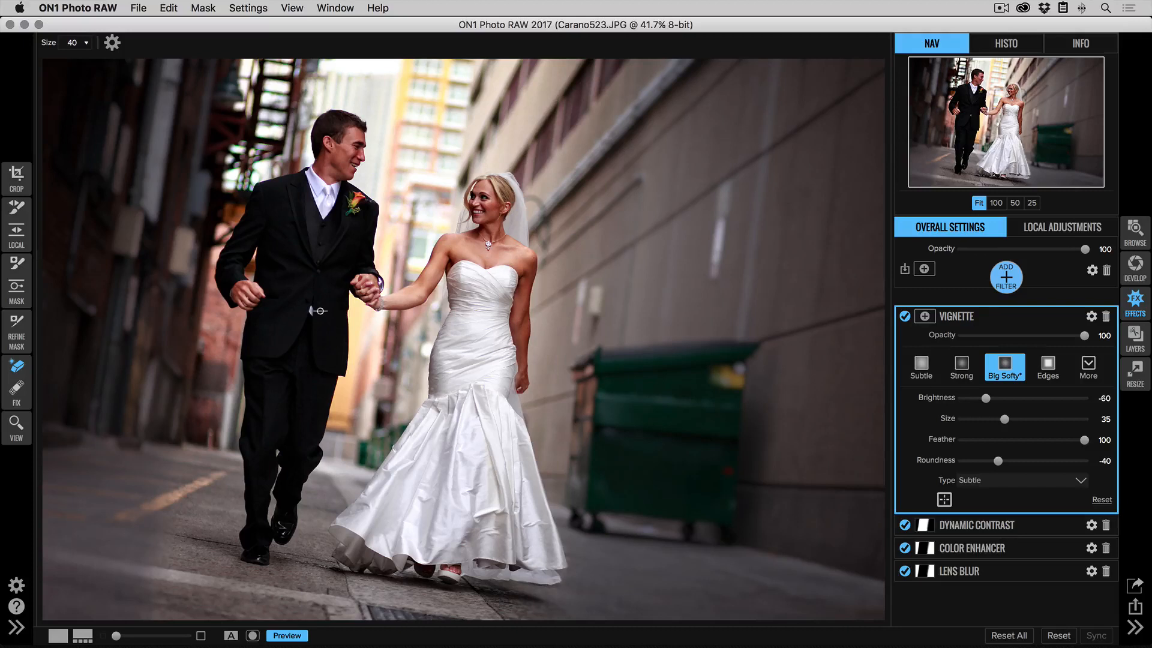
pyautogui.press(']')
pyautogui.press(']')
pyautogui.press(']')
pyautogui.press(']')
pyautogui.press(']')
pyautogui.press(']')
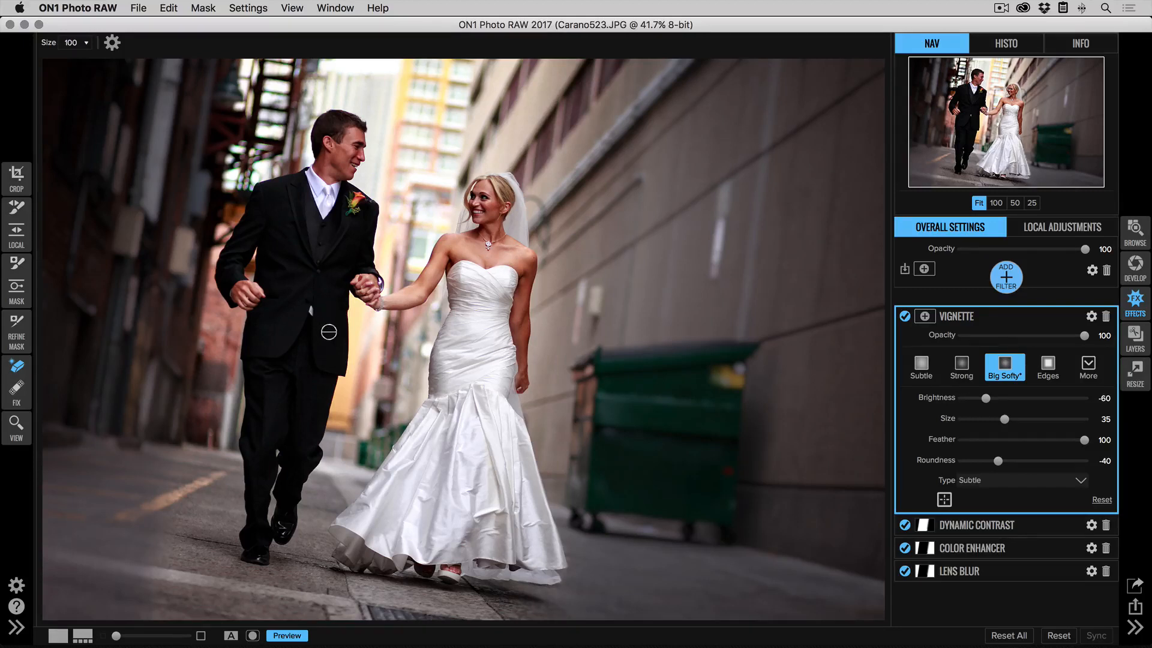